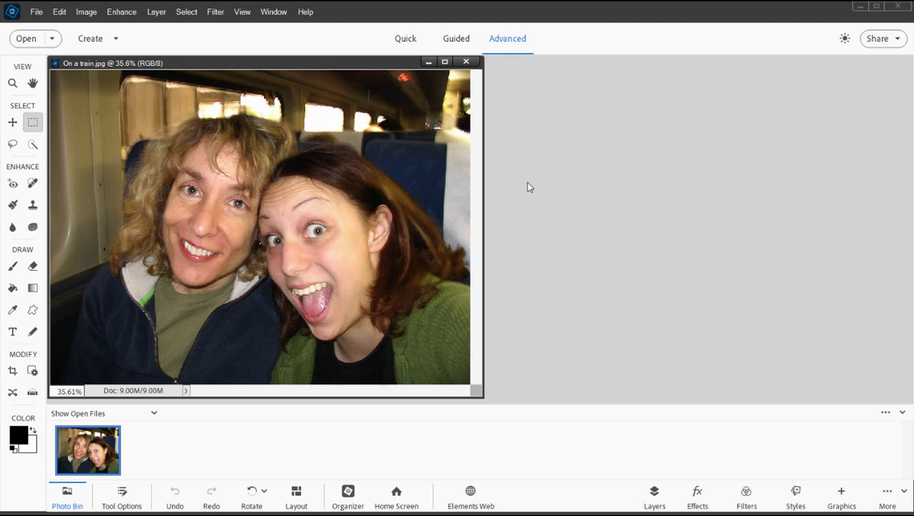
Step: Switch from Quick to Guided mode to show Basics edits like Add Text and Crop Photo
{"action": "left_click", "coordinate": [406, 40]}
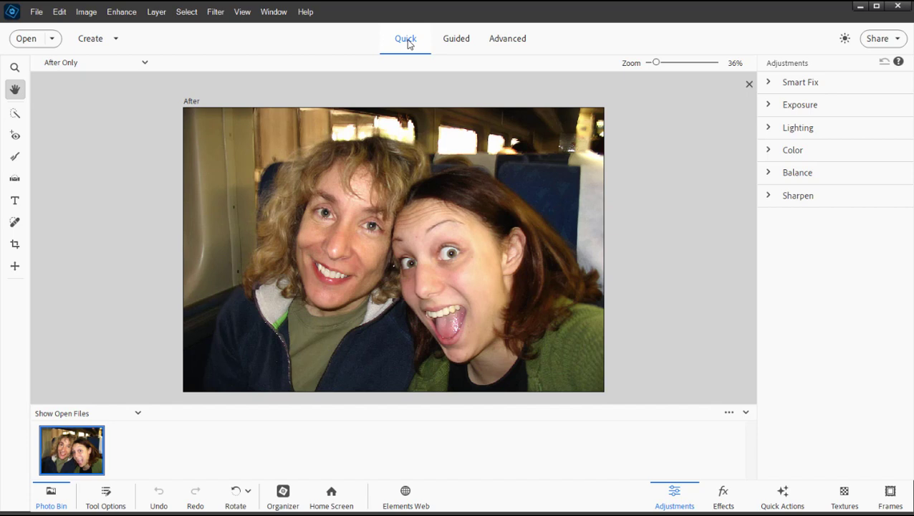
{"action": "left_click", "coordinate": [456, 45]}
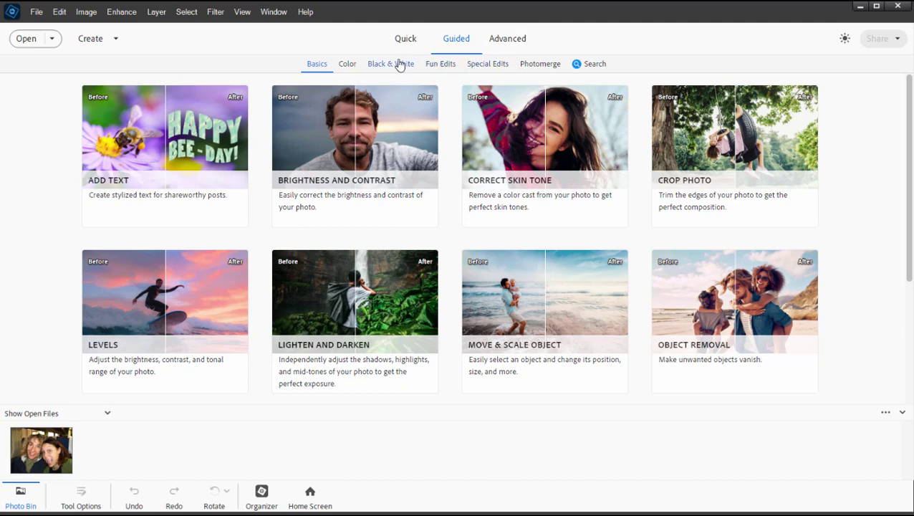
Step: Browse the Black & White, Fun Edits and Special Edits guided categories, then return to Advanced mode
{"action": "left_click", "coordinate": [400, 66]}
{"action": "left_click", "coordinate": [442, 65]}
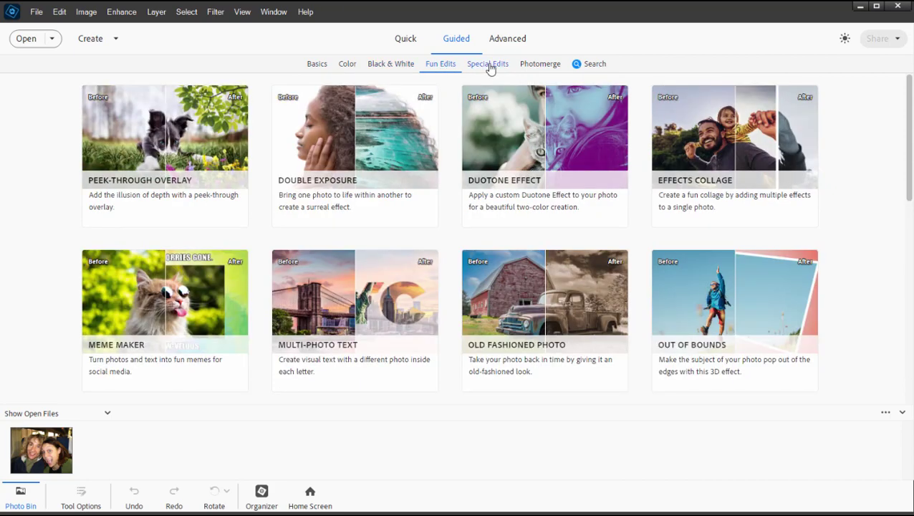
{"action": "left_click", "coordinate": [491, 68]}
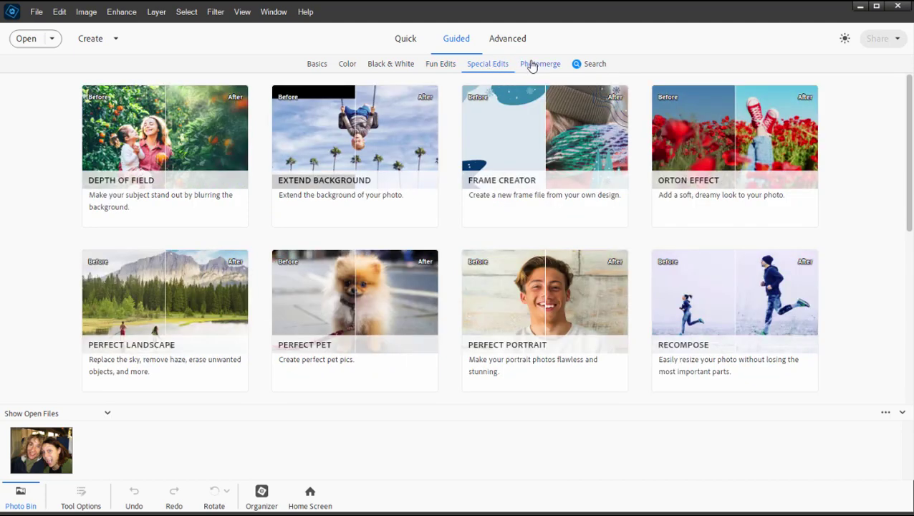
{"action": "left_click", "coordinate": [499, 40]}
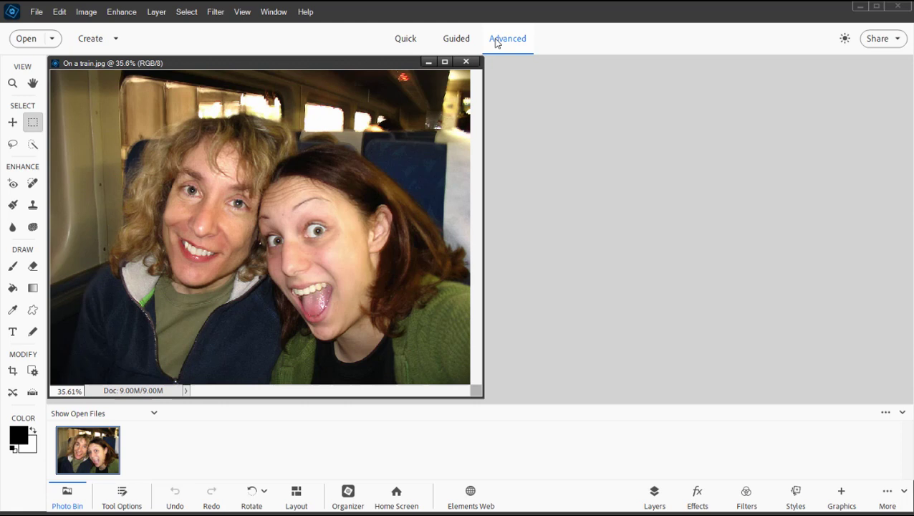
Step: Switch to Quick mode with the train photo open
{"action": "left_click", "coordinate": [408, 41]}
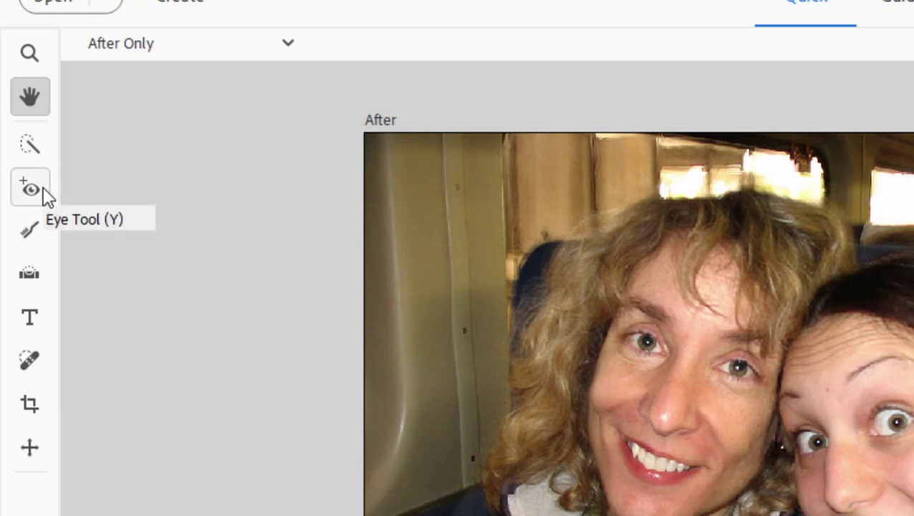
Step: Whiten the right-hand woman's teeth with the Teeth Whitening tool, then deselect
{"action": "left_click", "coordinate": [48, 197]}
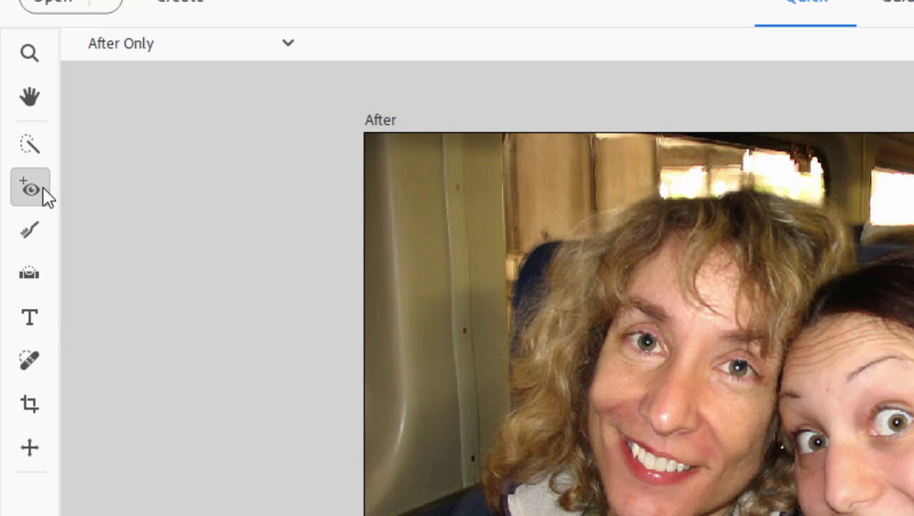
{"action": "left_click", "coordinate": [30, 240]}
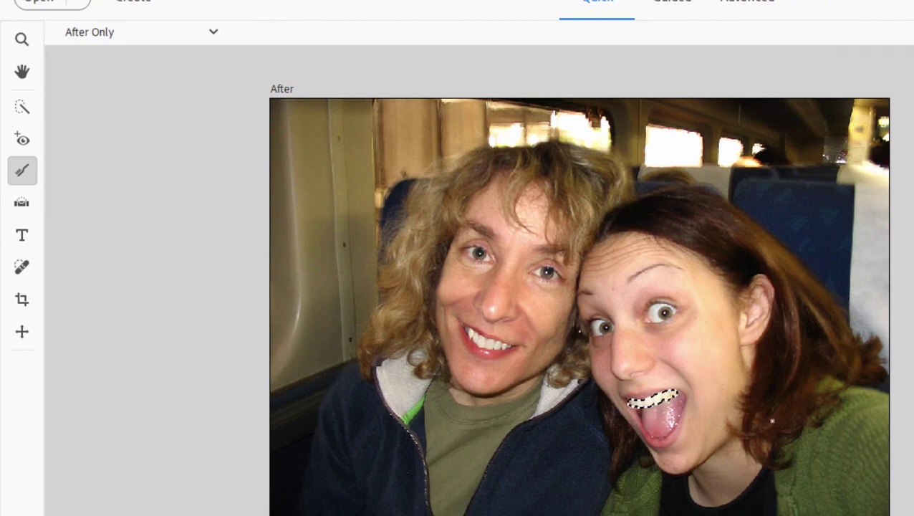
{"action": "key", "text": "ctrl+d"}
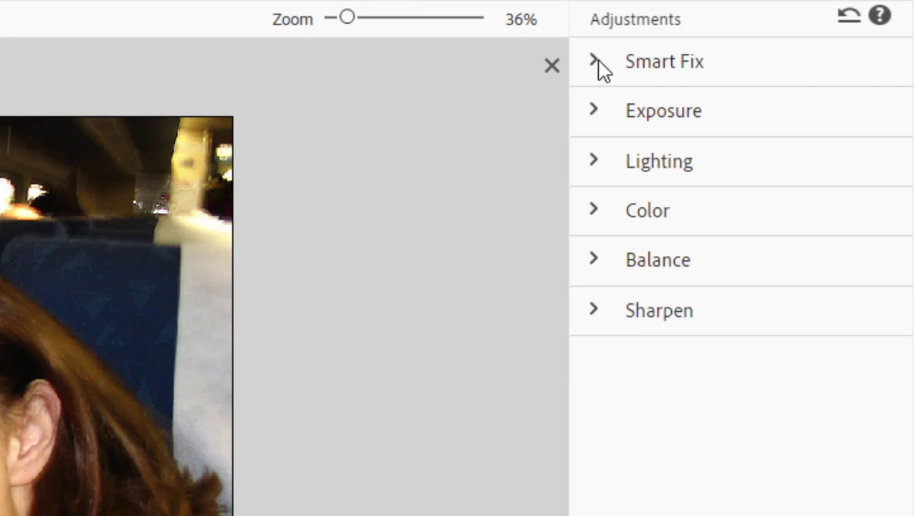
Step: Set Smart Fix to 25 and, after trying exposure variations, keep Exposure at 0
{"action": "left_click", "coordinate": [599, 62]}
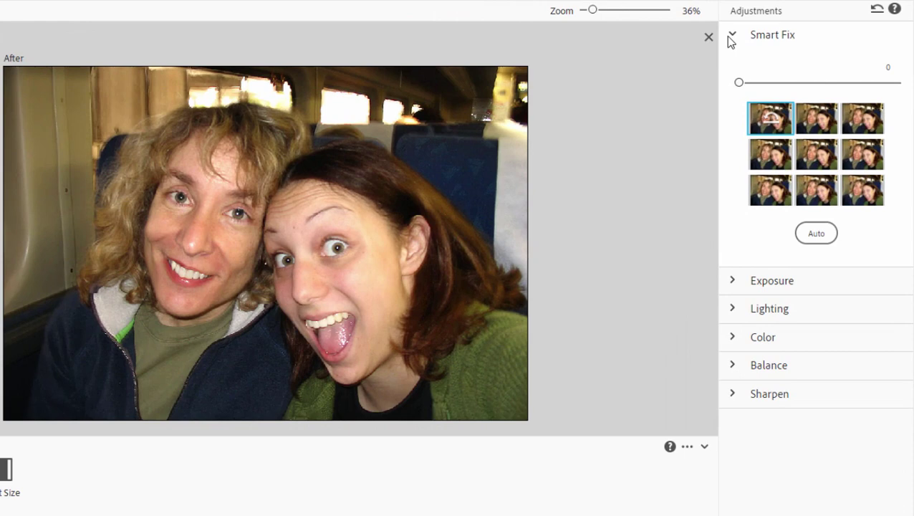
{"action": "left_click_drag", "start_coordinate": [739, 82], "coordinate": [778, 83]}
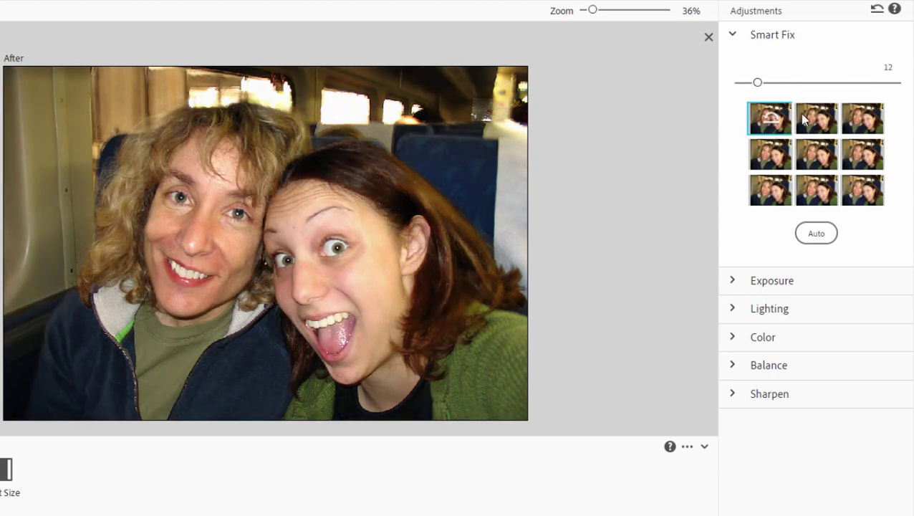
{"action": "left_click", "coordinate": [732, 283]}
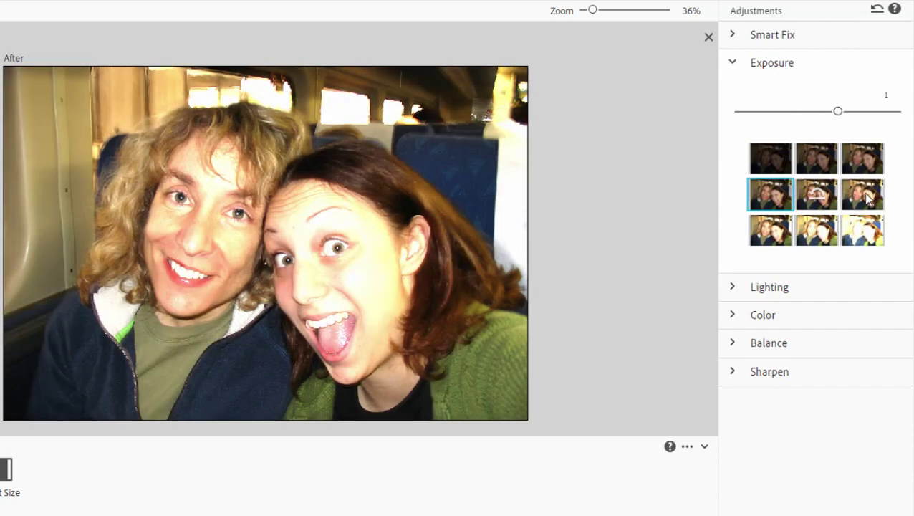
{"action": "left_click", "coordinate": [863, 193]}
{"action": "left_click", "coordinate": [777, 240]}
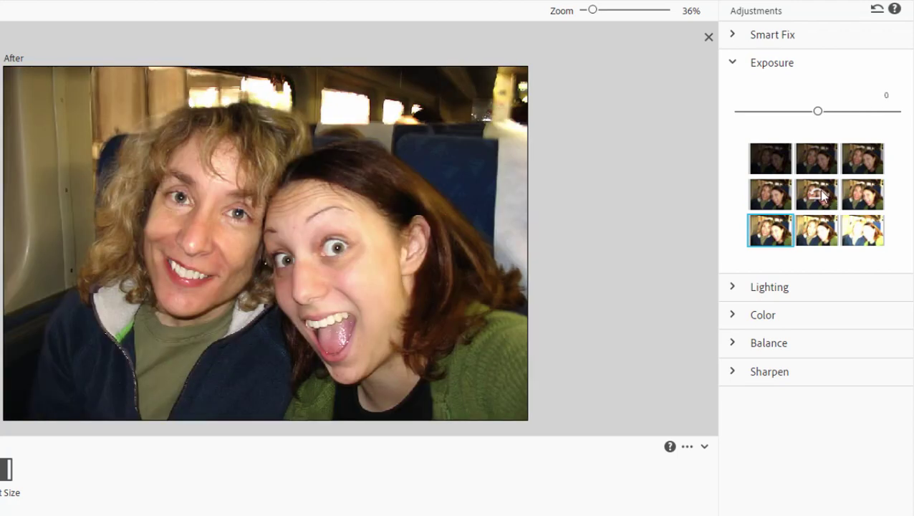
{"action": "left_click", "coordinate": [823, 197]}
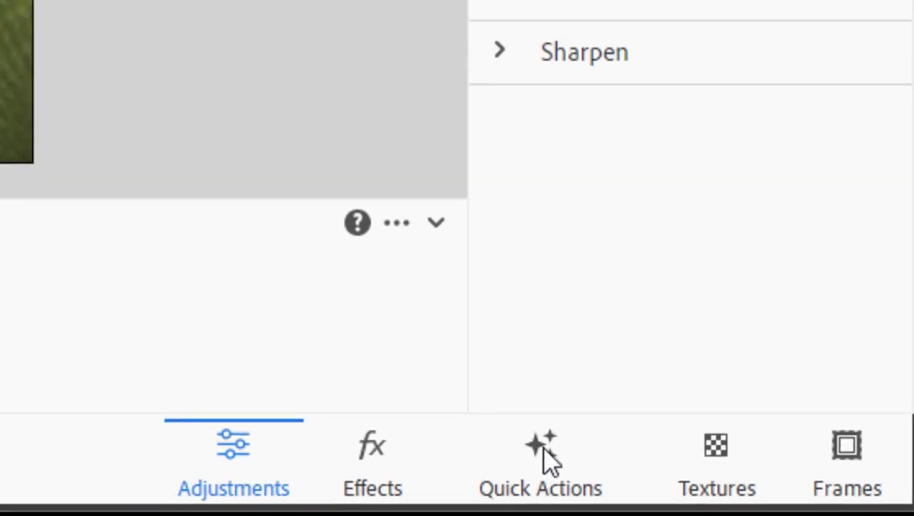
Step: Show the Quick Actions panel and scroll through its Auto, AI Edits, Background, Subject and Creative actions
{"action": "left_click", "coordinate": [509, 451]}
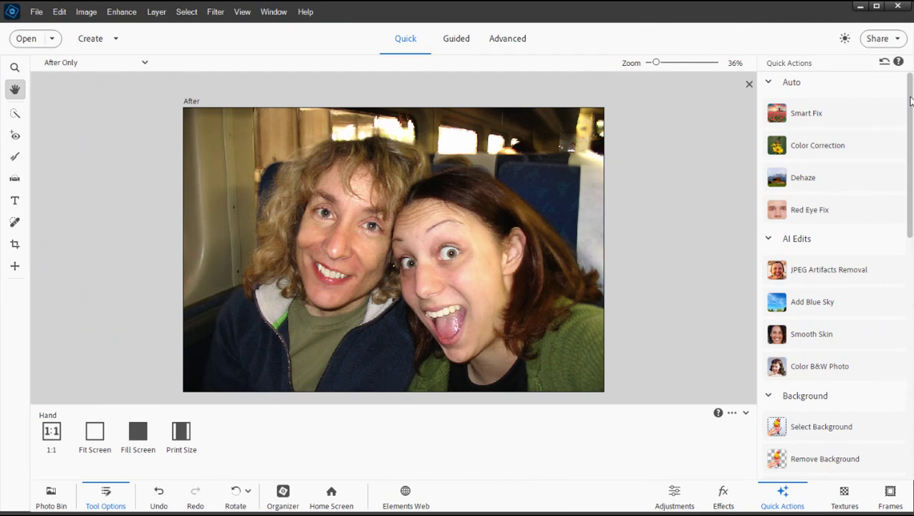
{"action": "scroll", "coordinate": [910, 100], "scroll_direction": "down", "scroll_amount": 5}
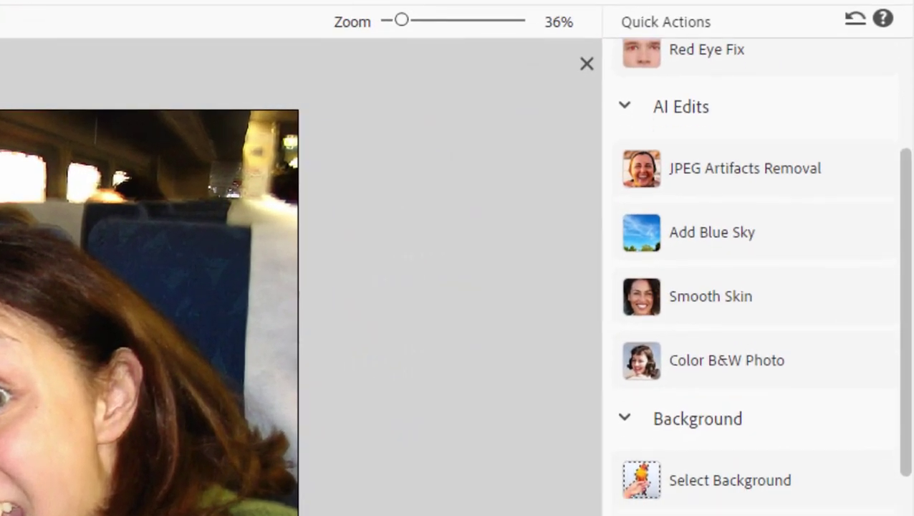
{"action": "scroll", "coordinate": [907, 184], "scroll_direction": "up", "scroll_amount": 3}
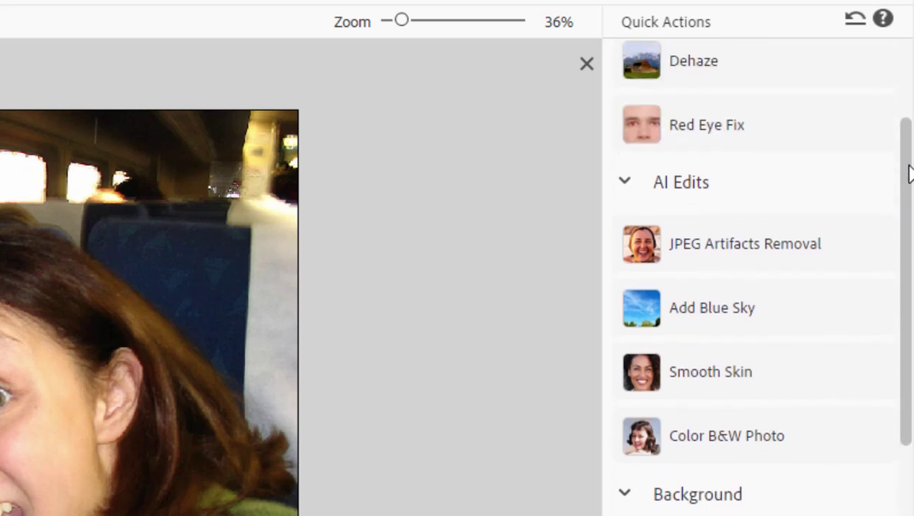
{"action": "scroll", "coordinate": [908, 180], "scroll_direction": "down", "scroll_amount": 2}
{"action": "scroll", "coordinate": [905, 204], "scroll_direction": "down", "scroll_amount": 1}
{"action": "scroll", "coordinate": [902, 215], "scroll_direction": "down", "scroll_amount": 1}
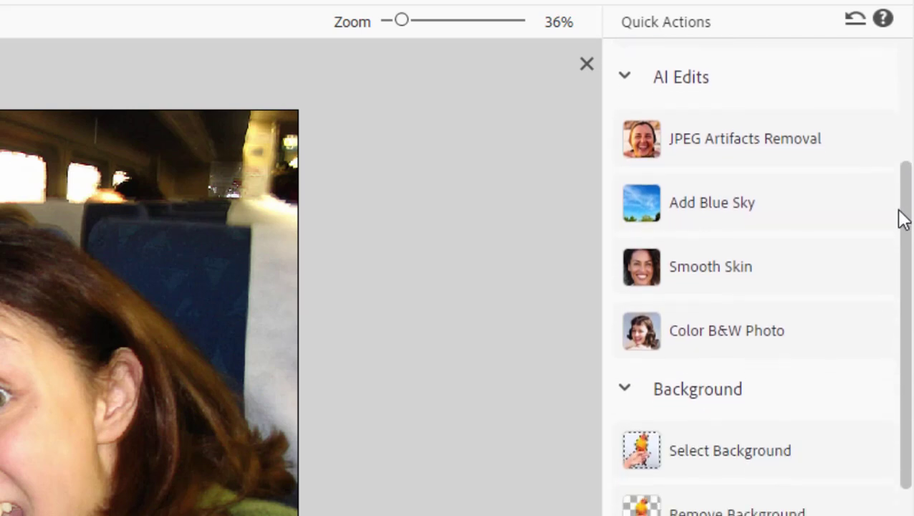
{"action": "scroll", "coordinate": [896, 225], "scroll_direction": "down", "scroll_amount": 2}
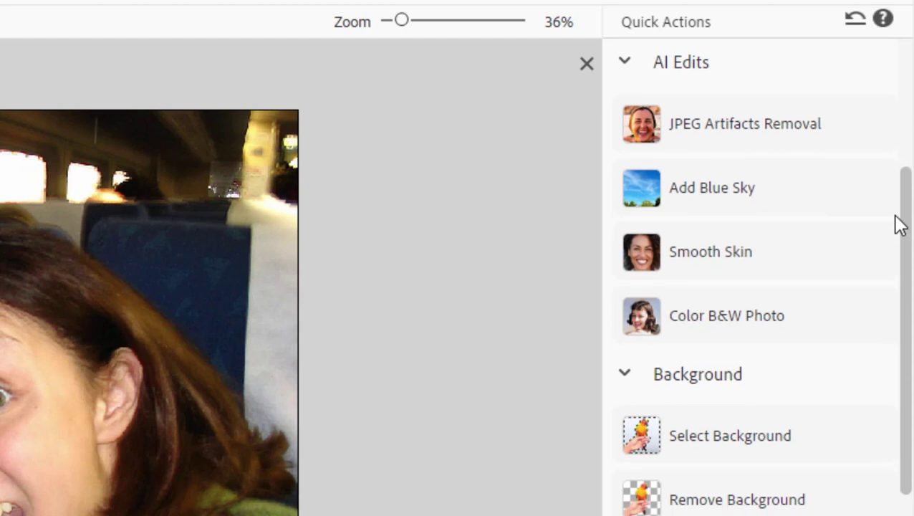
{"action": "scroll", "coordinate": [890, 258], "scroll_direction": "down", "scroll_amount": 3}
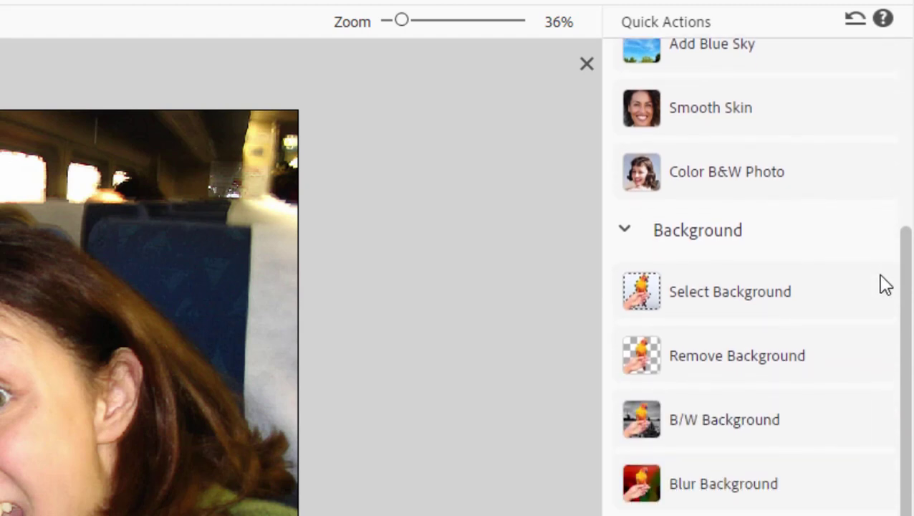
{"action": "scroll", "coordinate": [881, 286], "scroll_direction": "down", "scroll_amount": 4}
{"action": "scroll", "coordinate": [868, 353], "scroll_direction": "down", "scroll_amount": 9}
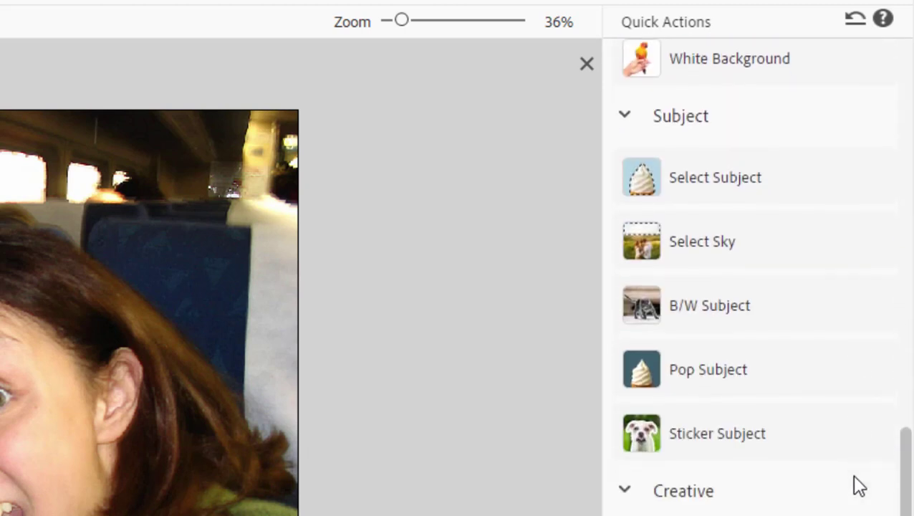
{"action": "scroll", "coordinate": [853, 476], "scroll_direction": "down", "scroll_amount": 4}
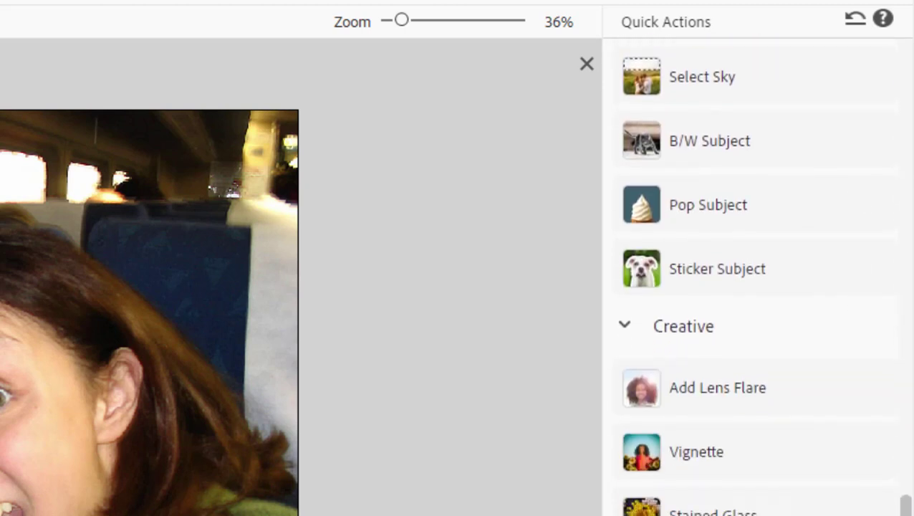
{"action": "left_click_drag", "start_coordinate": [905, 510], "coordinate": [904, 45]}
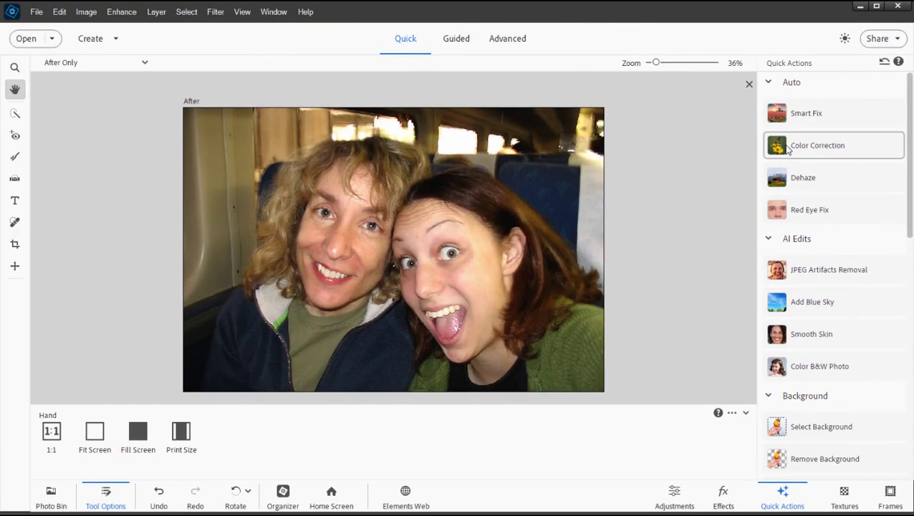
Step: Apply the Color Correction quick action, then Smooth Skin, to the train photo
{"action": "left_click", "coordinate": [788, 147]}
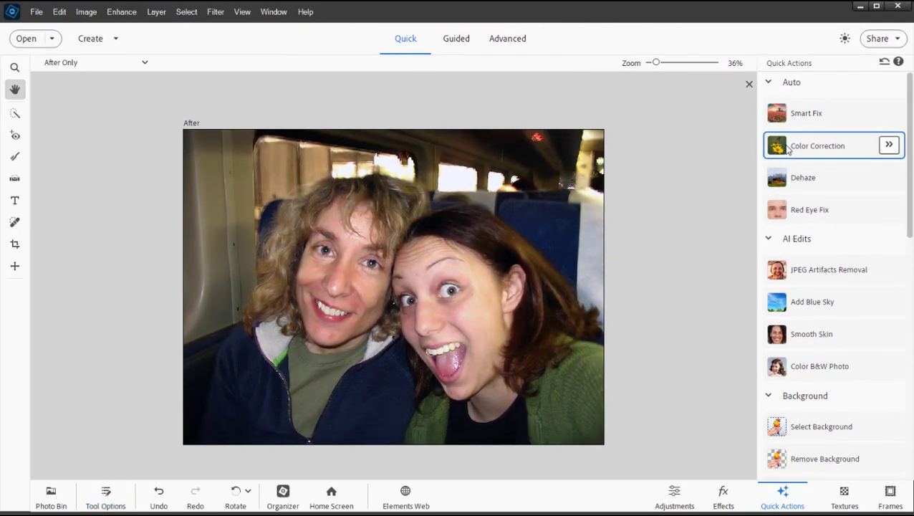
{"action": "left_click", "coordinate": [780, 333]}
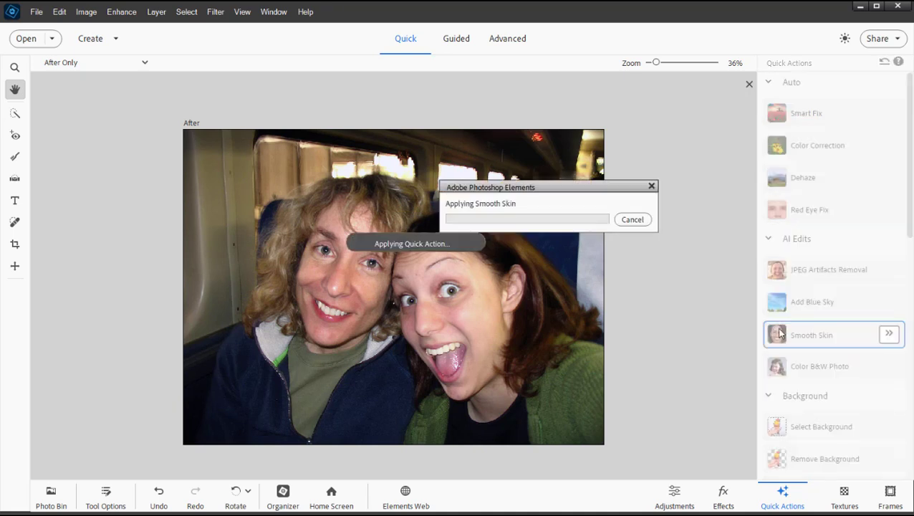